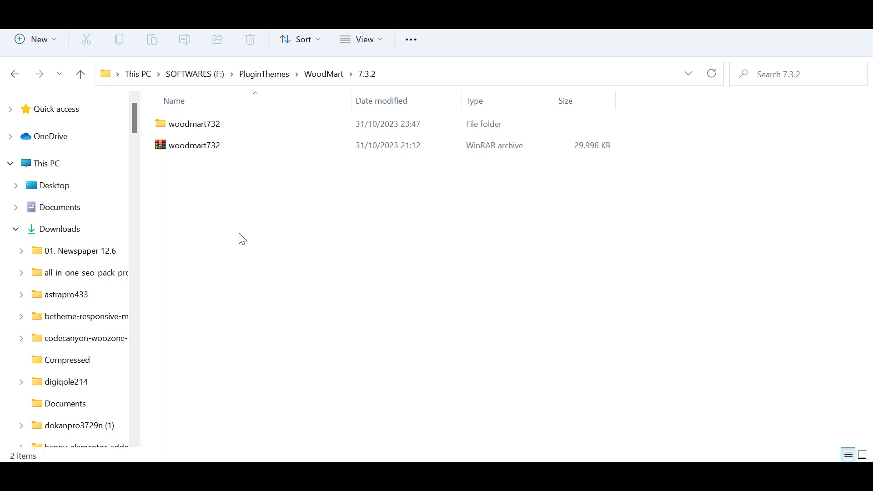
Open the woodmart732 folder, then the WoodMart Theme folder holding the woodmart ZIP
{"action": "double_click", "coordinate": [179, 130]}
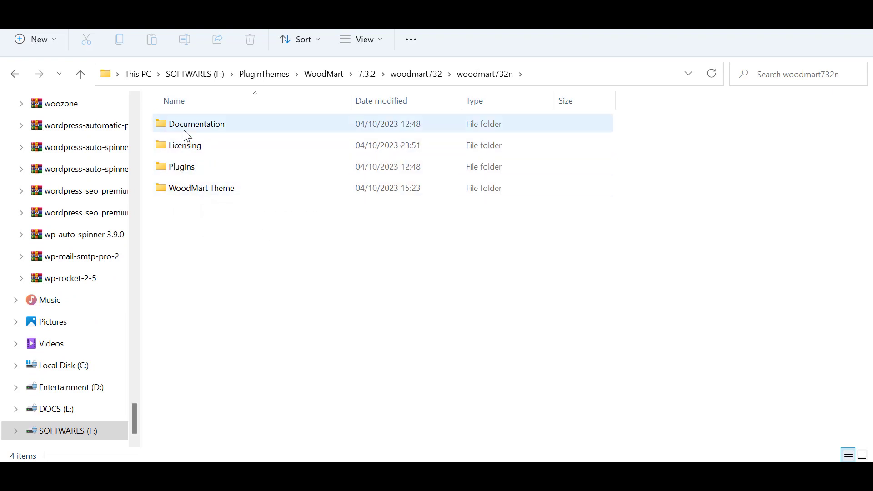
{"action": "double_click", "coordinate": [182, 194]}
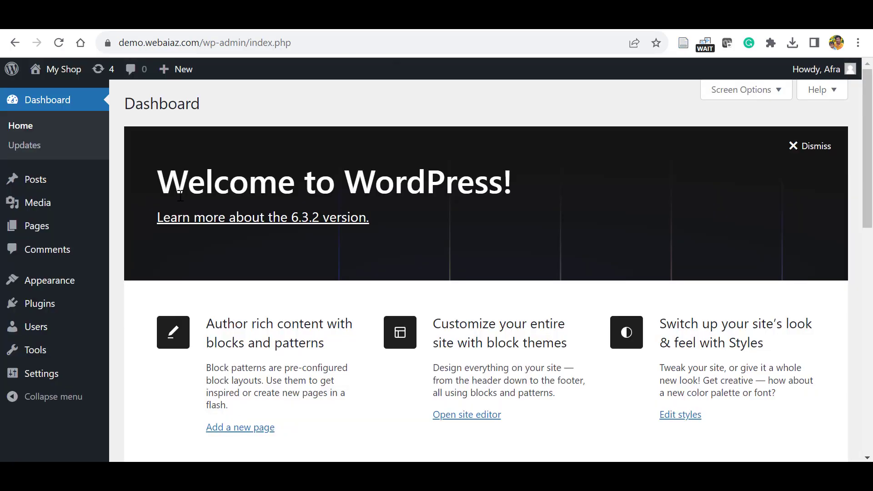
Go to Appearance > Themes > Add New and reveal the Upload Theme panel
{"action": "mouse_move", "coordinate": [50, 288]}
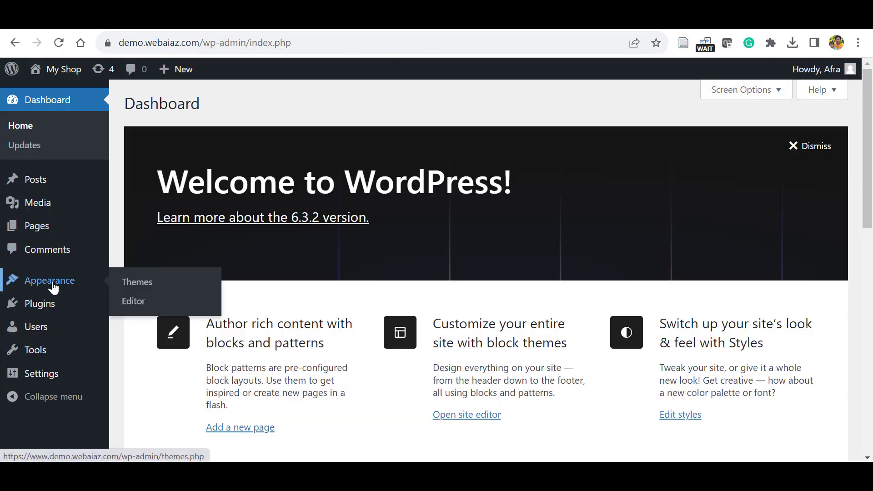
{"action": "left_click", "coordinate": [134, 284]}
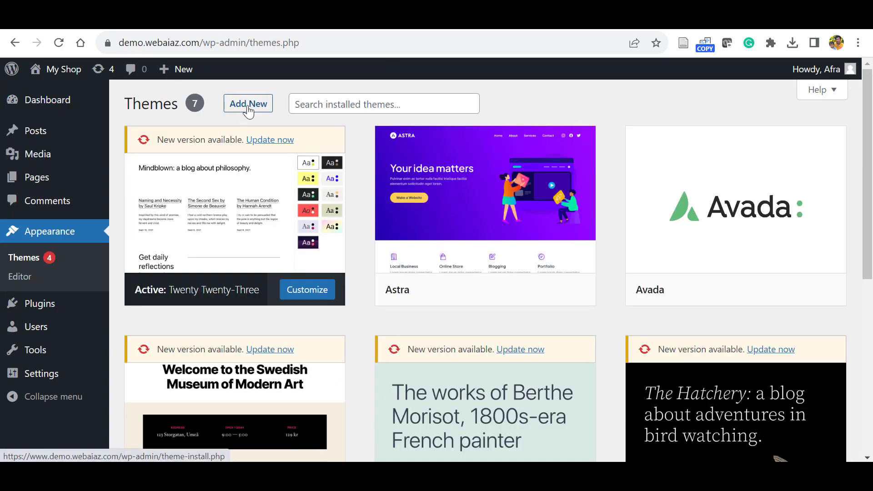
{"action": "left_click", "coordinate": [246, 109]}
{"action": "left_click", "coordinate": [254, 108]}
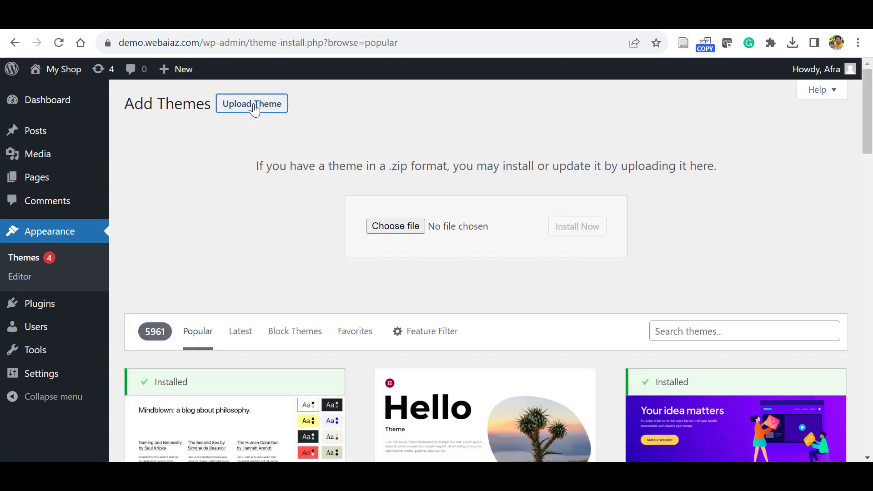
Upload woodmart.zip from the WoodMart Theme folder, install it and activate it
{"action": "left_click", "coordinate": [381, 229]}
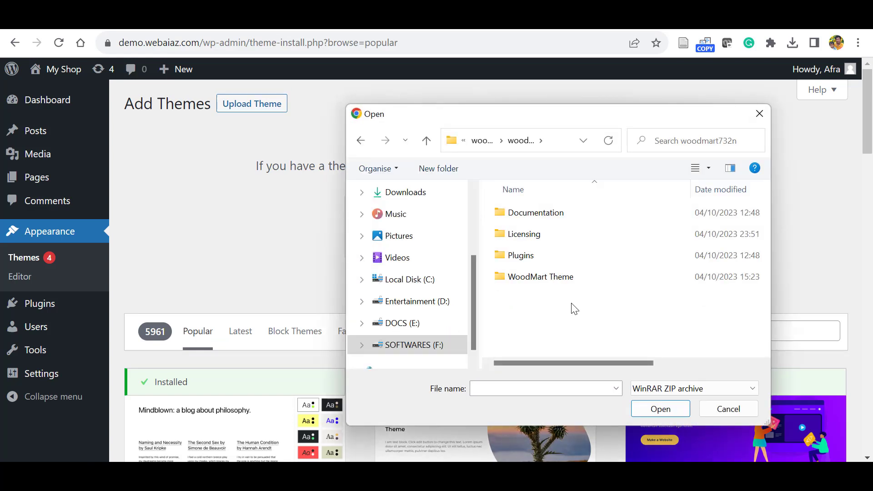
{"action": "double_click", "coordinate": [531, 278]}
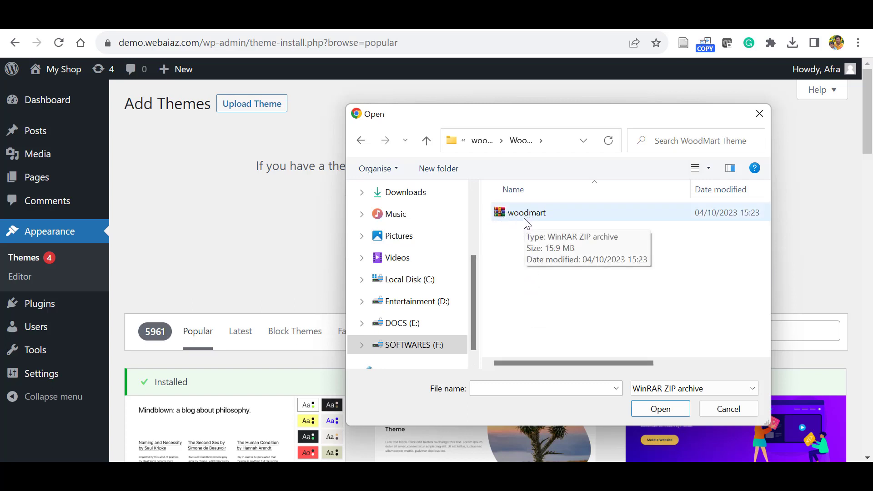
{"action": "left_click", "coordinate": [527, 214]}
{"action": "left_click", "coordinate": [649, 412]}
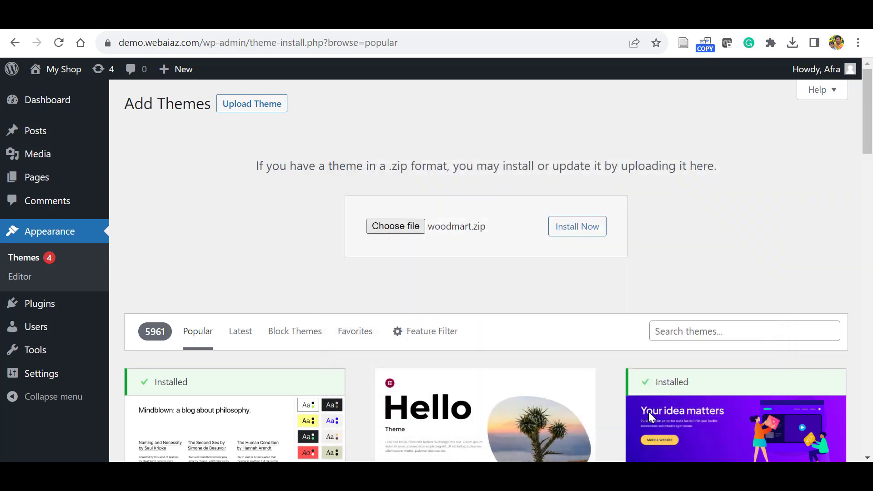
{"action": "left_click", "coordinate": [574, 231]}
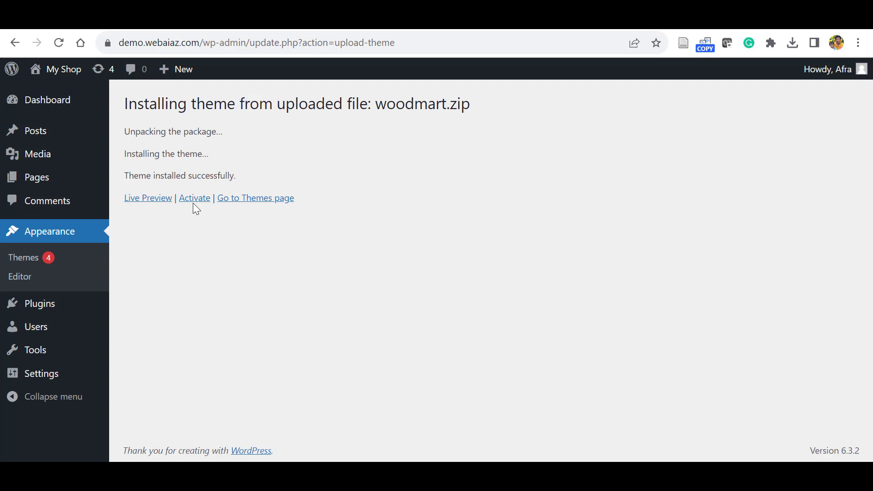
{"action": "left_click", "coordinate": [193, 199]}
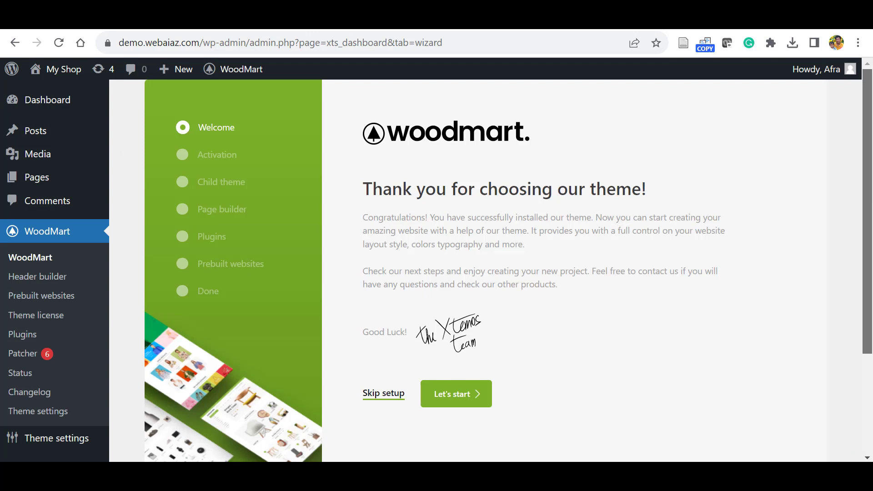
Start the WoodMart setup wizard with Let's start to reach the Theme license step
{"action": "scroll", "coordinate": [870, 223], "scroll_direction": "down", "scroll_amount": 1}
{"action": "scroll", "coordinate": [870, 223], "scroll_direction": "up", "scroll_amount": 1}
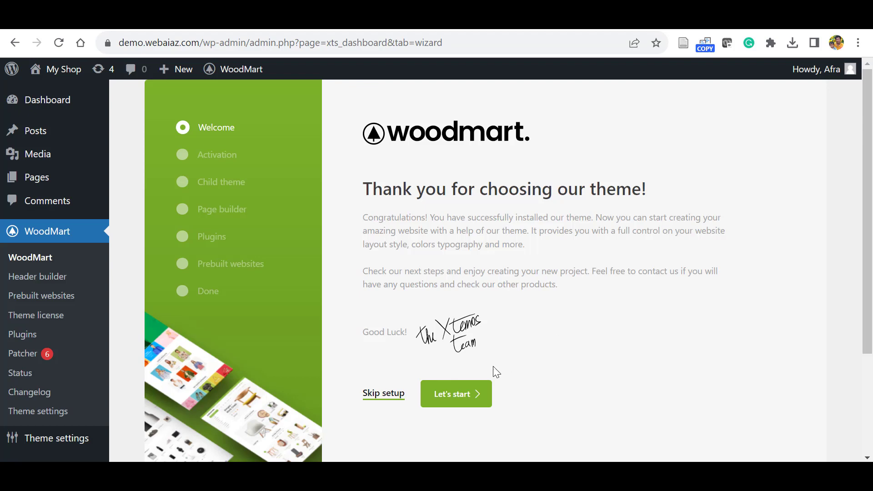
{"action": "left_click", "coordinate": [468, 395]}
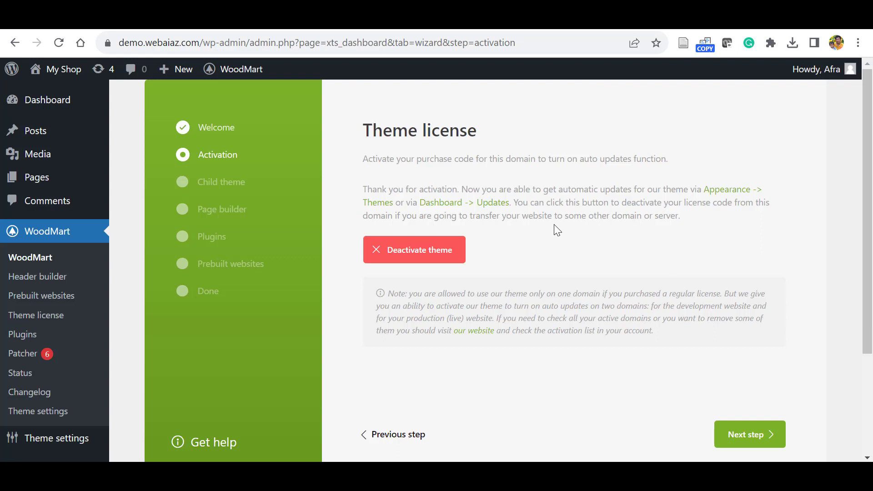
Install the WoodMart child theme and keep Elementor as the page builder
{"action": "left_click", "coordinate": [730, 433]}
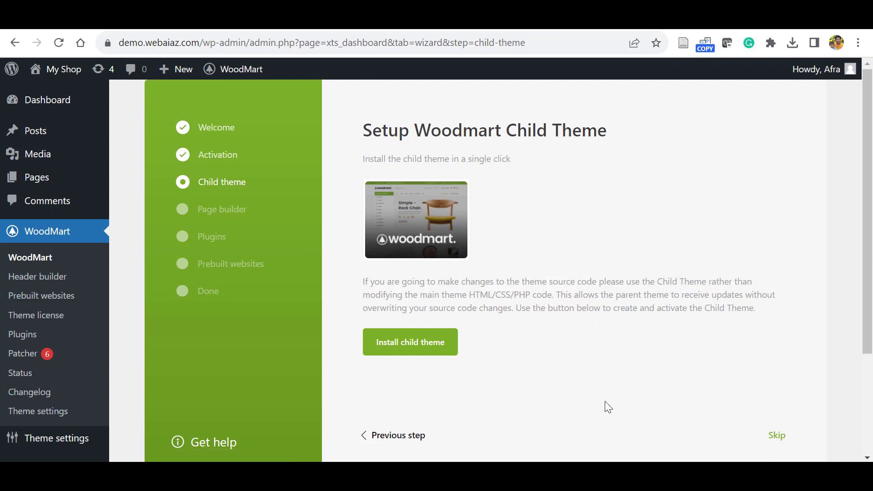
{"action": "left_click", "coordinate": [408, 351]}
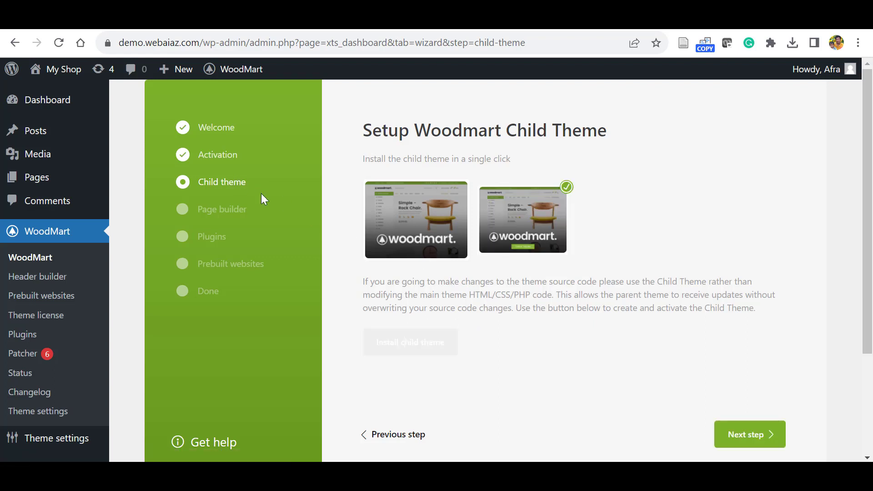
{"action": "left_click", "coordinate": [737, 437]}
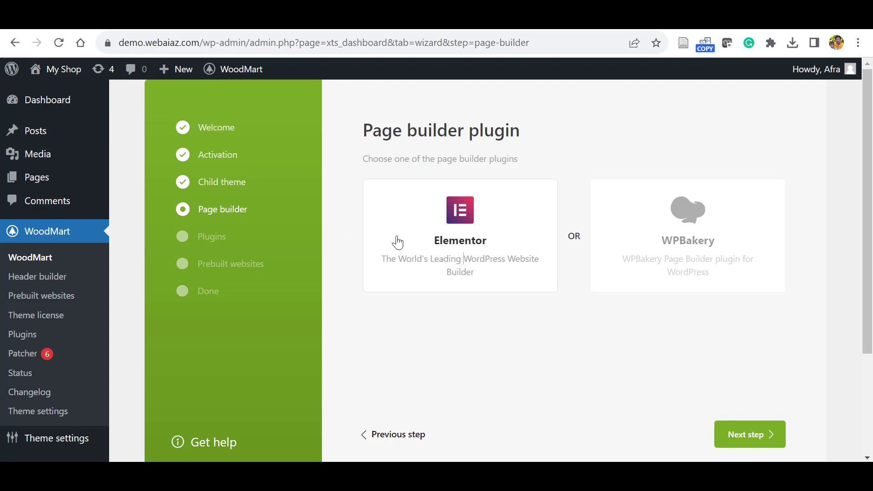
{"action": "left_click", "coordinate": [747, 441]}
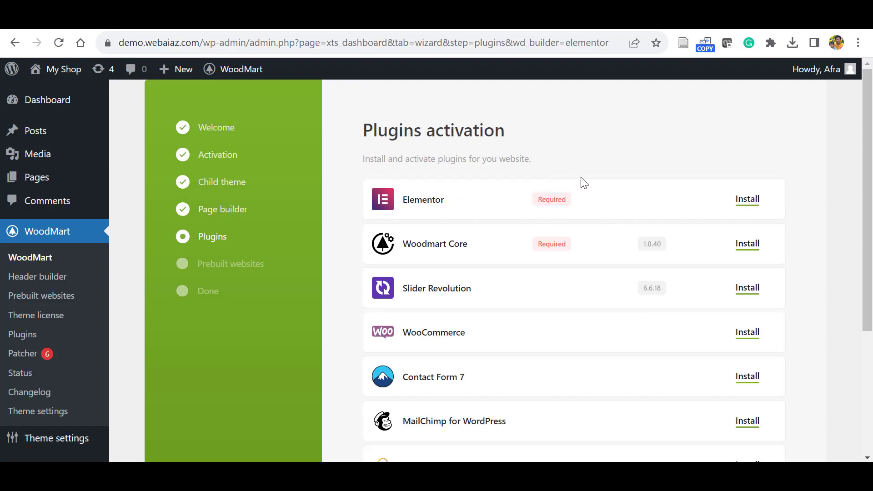
Install and activate all seven wizard plugins, Elementor through Safe SVG, and continue to Prebuilt websites
{"action": "scroll", "coordinate": [855, 182], "scroll_direction": "down", "scroll_amount": 2}
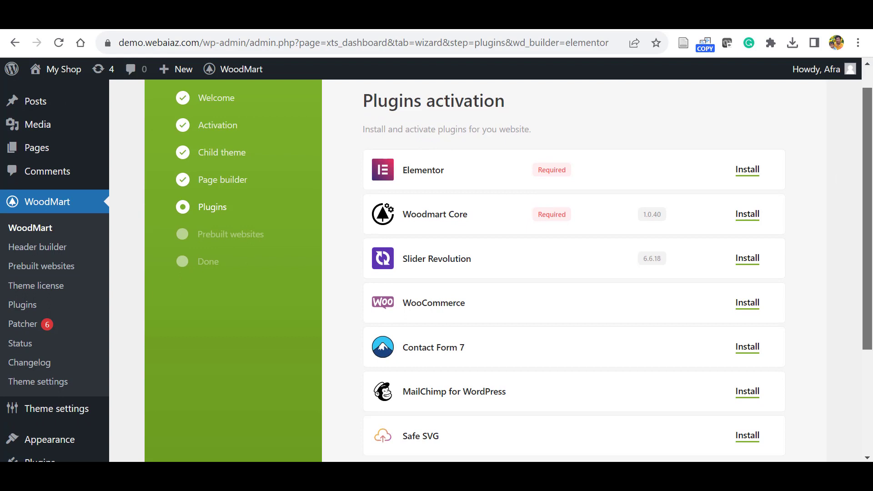
{"action": "scroll", "coordinate": [855, 182], "scroll_direction": "up", "scroll_amount": 1}
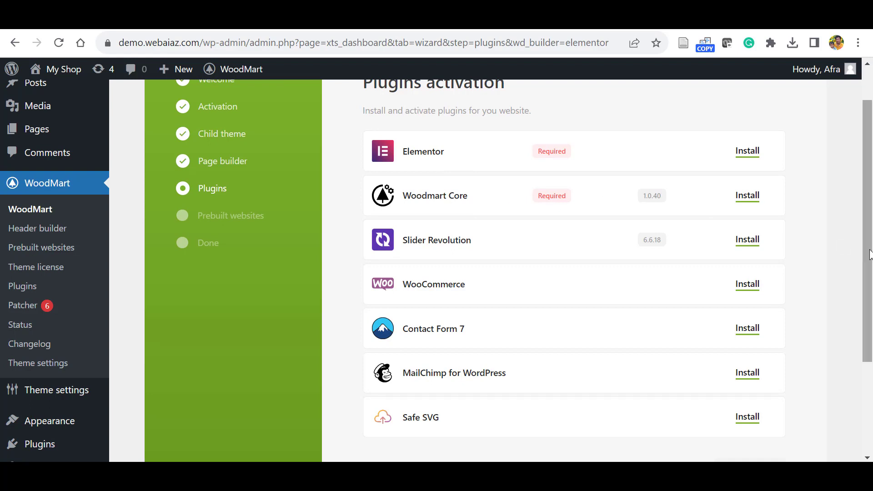
{"action": "mouse_move", "coordinate": [870, 255]}
{"action": "left_mouse_down"}
{"action": "mouse_move", "coordinate": [870, 300]}
{"action": "mouse_move", "coordinate": [870, 250]}
{"action": "left_mouse_up"}
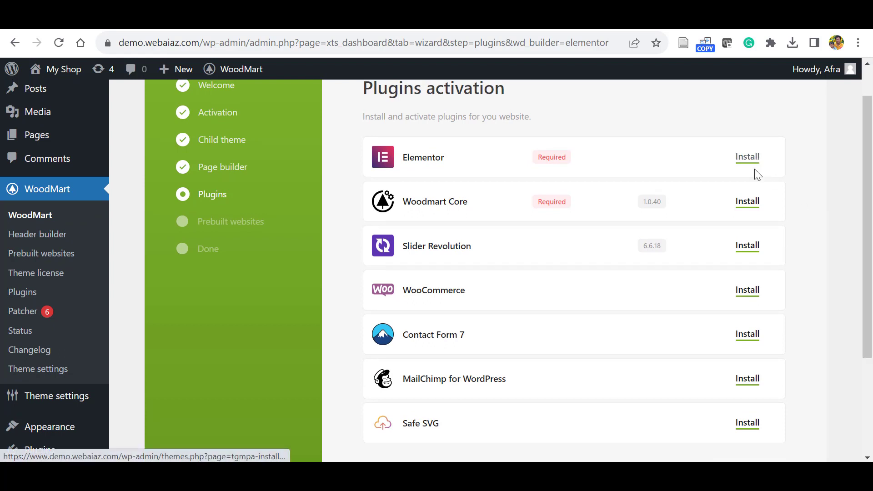
{"action": "scroll", "coordinate": [746, 282], "scroll_direction": "down", "scroll_amount": 3}
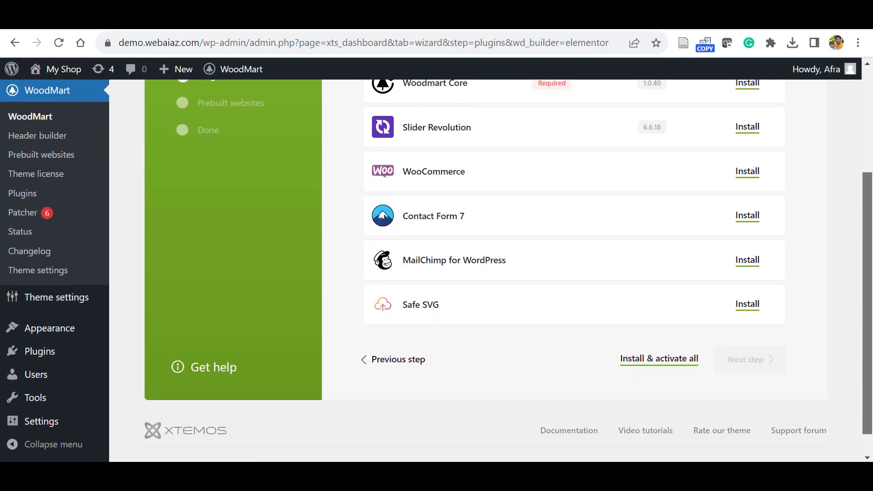
{"action": "left_click", "coordinate": [648, 353]}
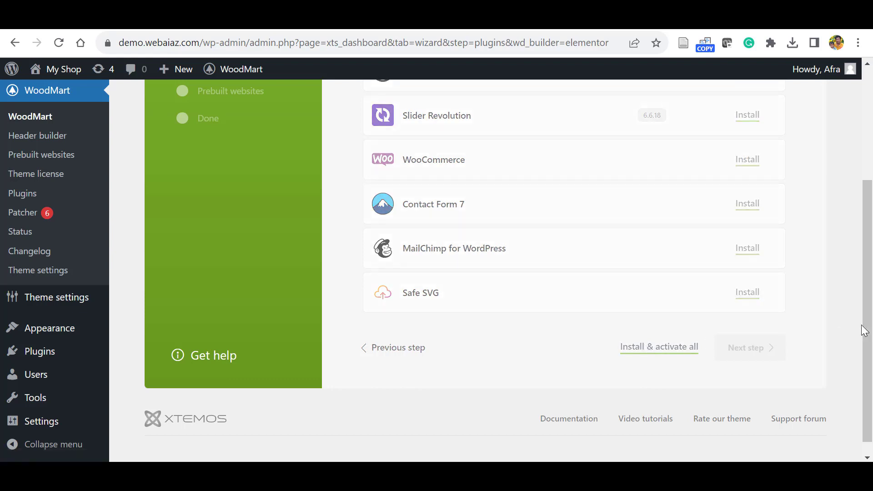
{"action": "left_click_drag", "start_coordinate": [867, 329], "coordinate": [872, 259]}
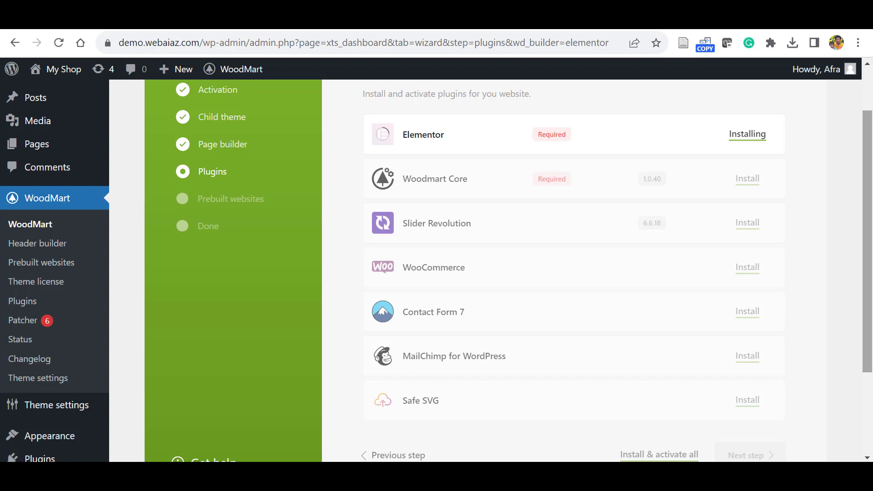
{"action": "mouse_move", "coordinate": [871, 258]}
{"action": "left_mouse_down"}
{"action": "mouse_move", "coordinate": [871, 238]}
{"action": "mouse_move", "coordinate": [871, 271]}
{"action": "mouse_move", "coordinate": [871, 254]}
{"action": "left_mouse_up"}
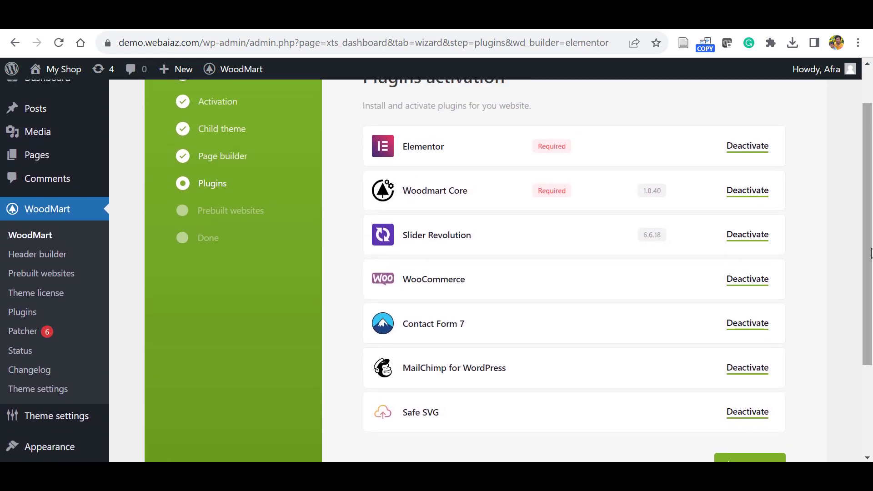
{"action": "scroll", "coordinate": [714, 354], "scroll_direction": "down", "scroll_amount": 2}
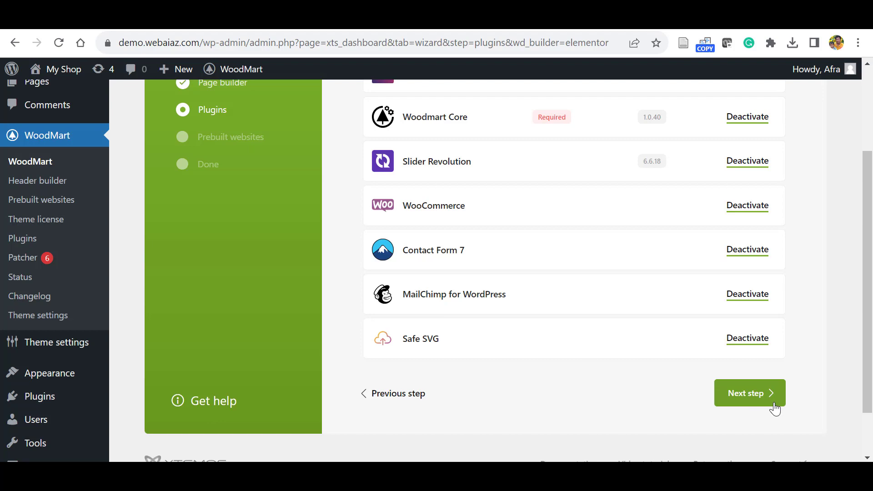
{"action": "left_click", "coordinate": [757, 395]}
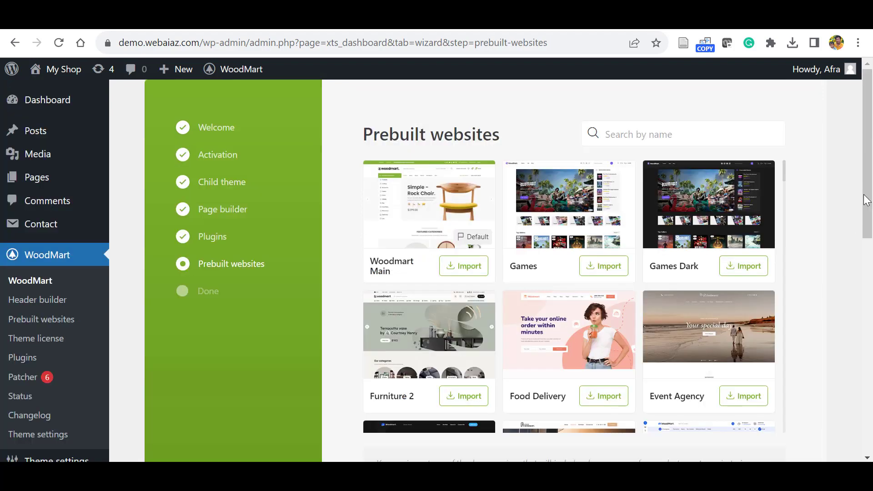
Preview the Woodmart Main demo on woodmart.xtemos.com, then return to the demo list
{"action": "scroll", "coordinate": [868, 195], "scroll_direction": "down", "scroll_amount": 1}
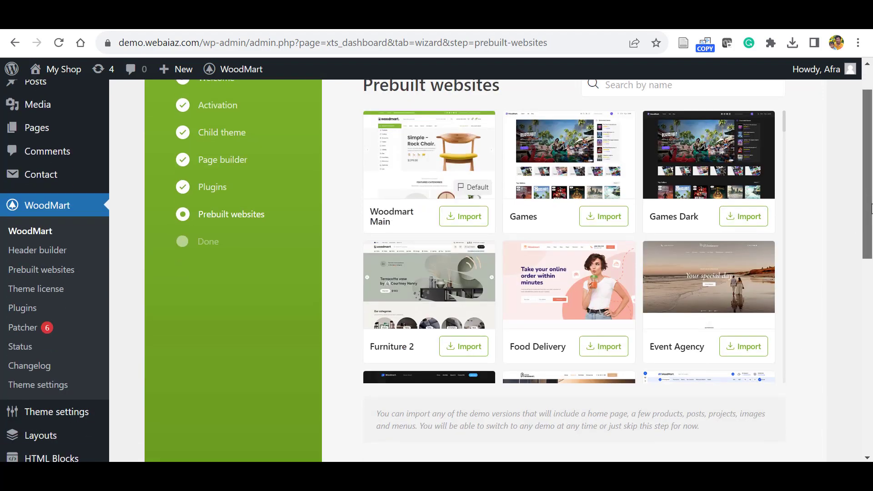
{"action": "scroll", "coordinate": [867, 195], "scroll_direction": "up", "scroll_amount": 1}
{"action": "mouse_move", "coordinate": [784, 160]}
{"action": "left_mouse_down"}
{"action": "mouse_move", "coordinate": [786, 238]}
{"action": "mouse_move", "coordinate": [772, 306]}
{"action": "mouse_move", "coordinate": [777, 164]}
{"action": "left_mouse_up"}
{"action": "left_click", "coordinate": [427, 203]}
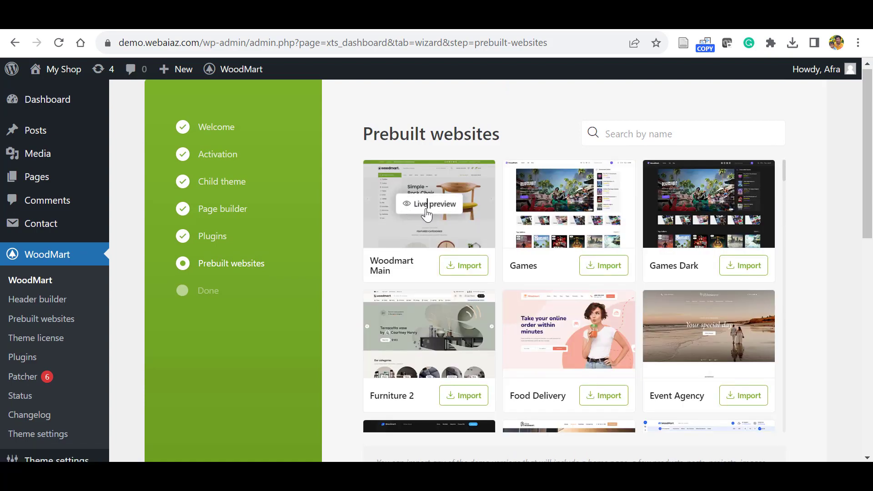
{"action": "scroll", "coordinate": [427, 216], "scroll_direction": "down", "scroll_amount": 10}
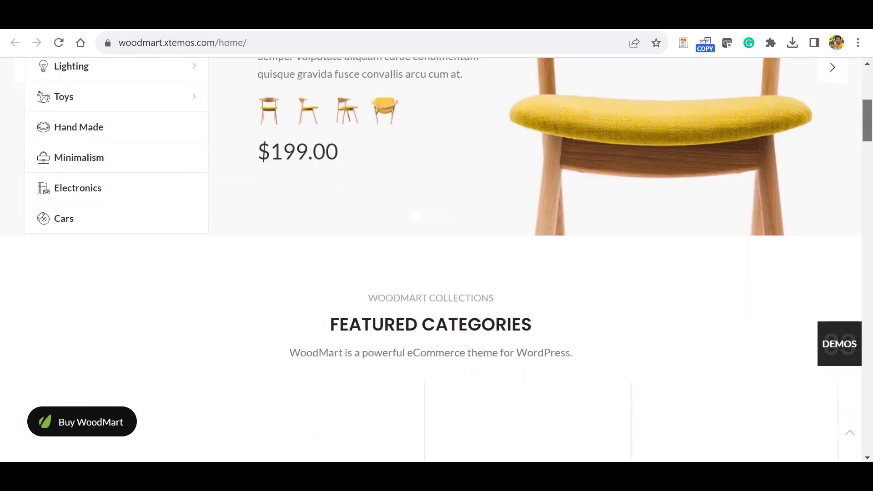
{"action": "scroll", "coordinate": [427, 215], "scroll_direction": "down", "scroll_amount": 15}
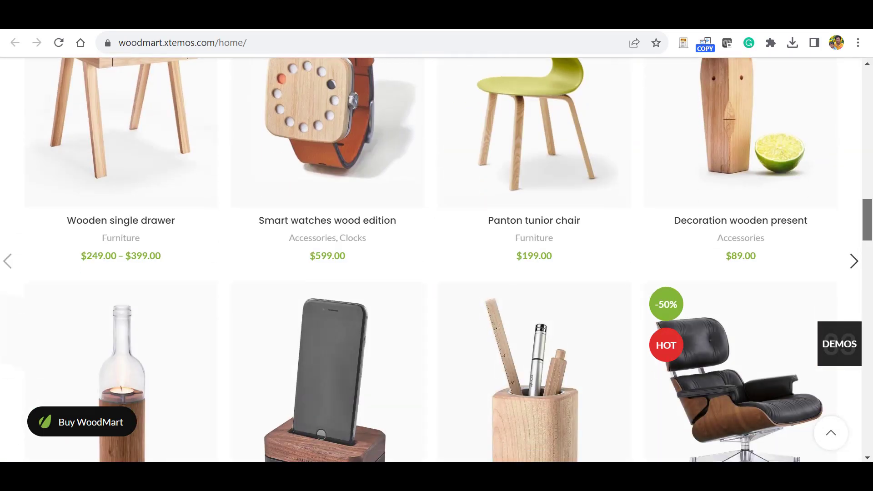
{"action": "scroll", "coordinate": [591, 64], "scroll_direction": "up", "scroll_amount": 10}
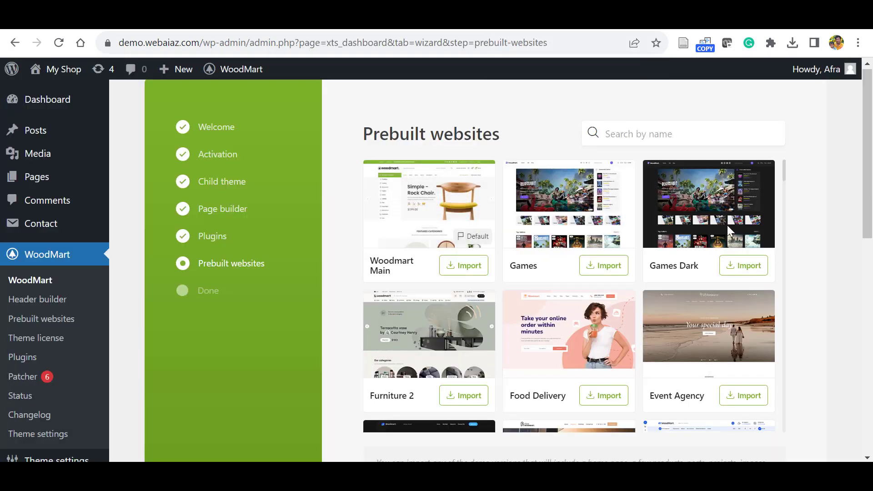
Import the Woodmart Main demo and wait for 'Content has been successfully imported!'
{"action": "mouse_move", "coordinate": [578, 218]}
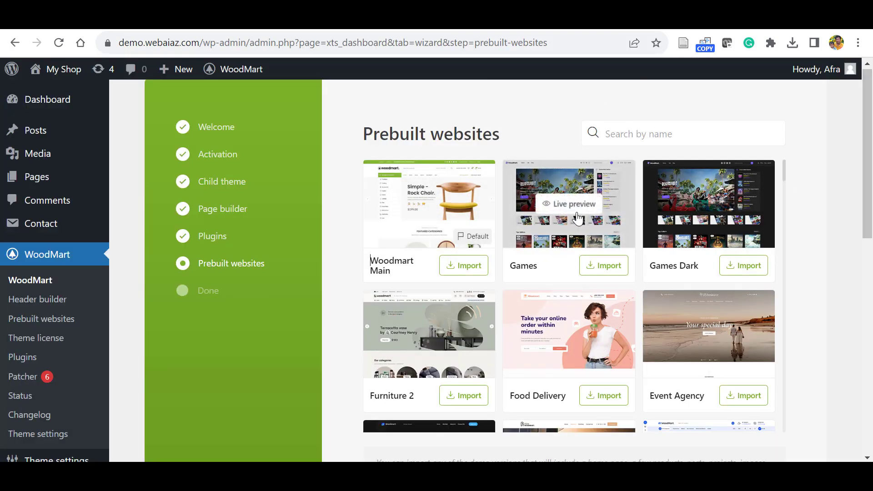
{"action": "scroll", "coordinate": [821, 218], "scroll_direction": "down", "scroll_amount": 4}
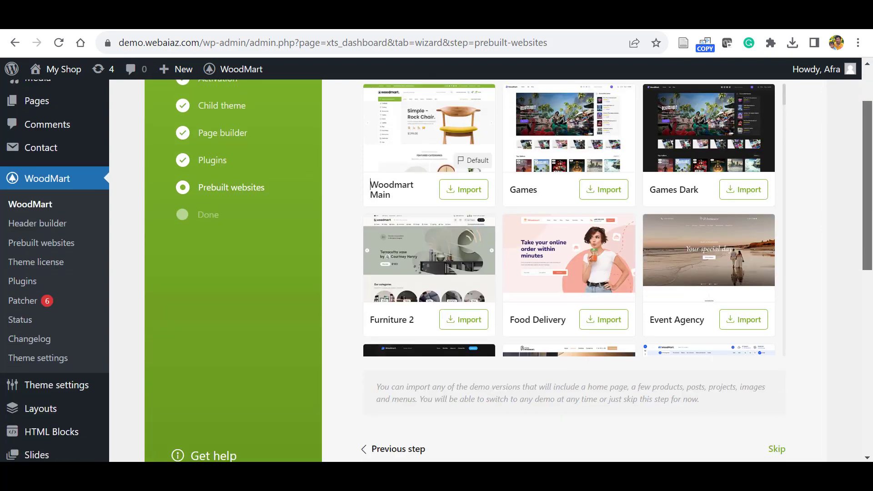
{"action": "scroll", "coordinate": [823, 174], "scroll_direction": "up", "scroll_amount": 4}
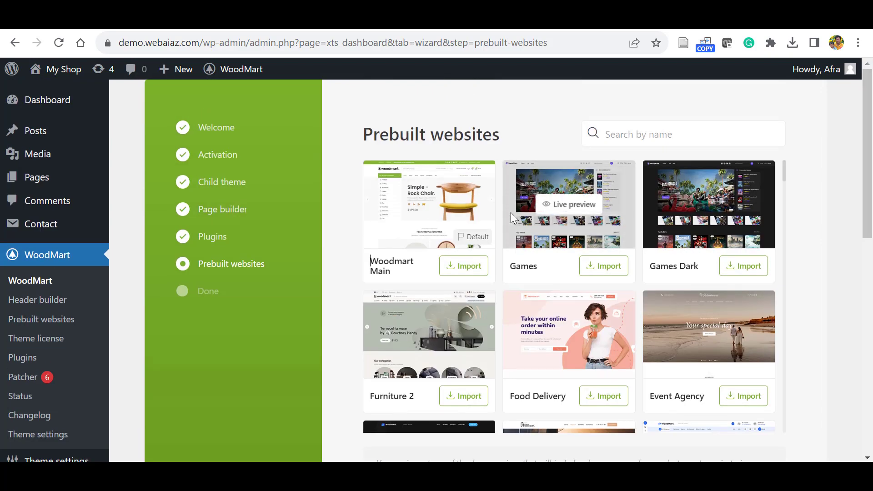
{"action": "mouse_move", "coordinate": [402, 206]}
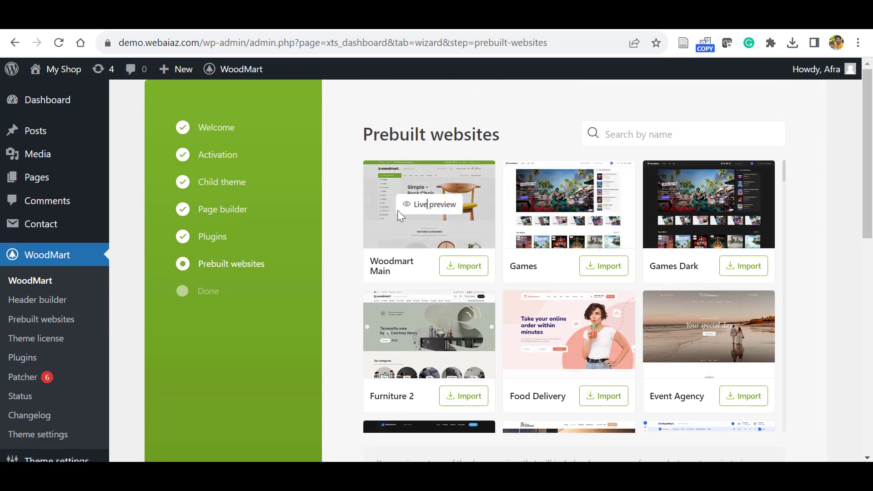
{"action": "left_click", "coordinate": [457, 272]}
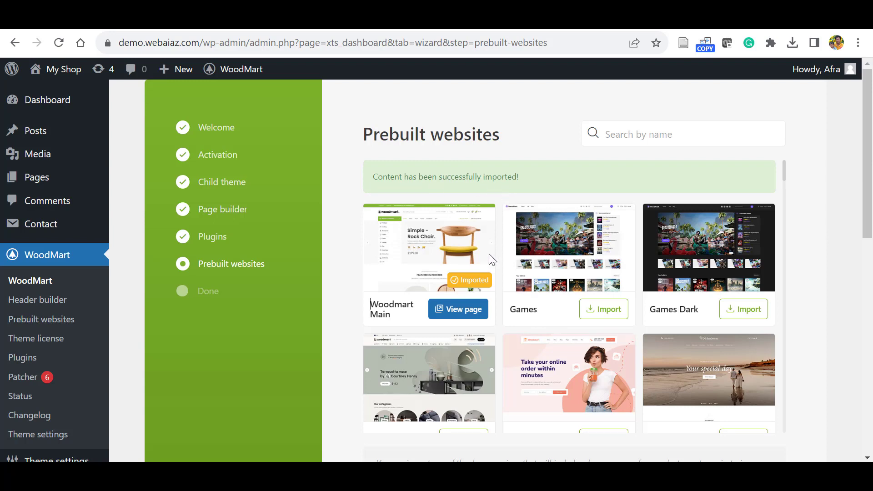
{"action": "mouse_move", "coordinate": [468, 292]}
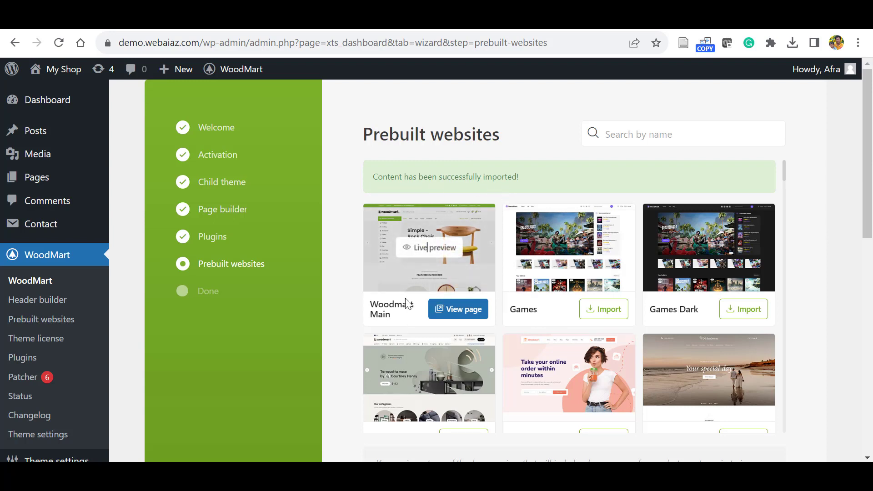
View the imported Woodmart Main homepage on the front end and browse to the Shop page
{"action": "left_click", "coordinate": [455, 314]}
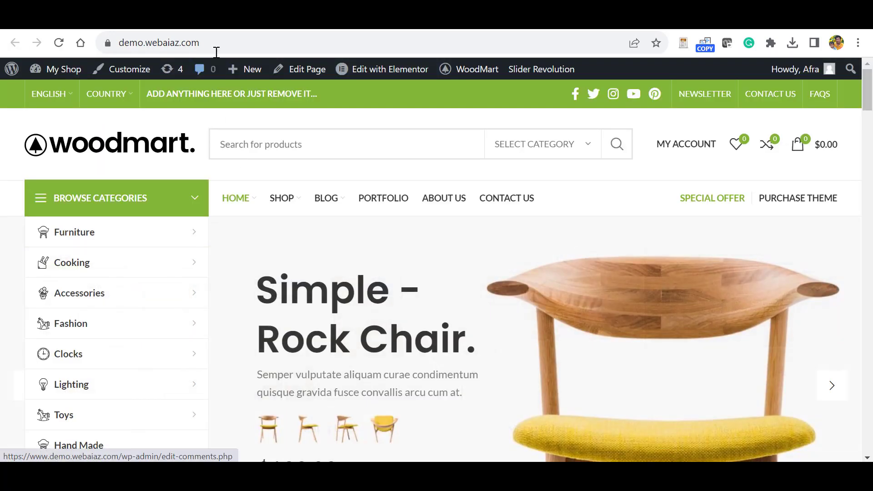
{"action": "left_click", "coordinate": [214, 46]}
{"action": "left_click_drag", "start_coordinate": [213, 47], "coordinate": [102, 56]}
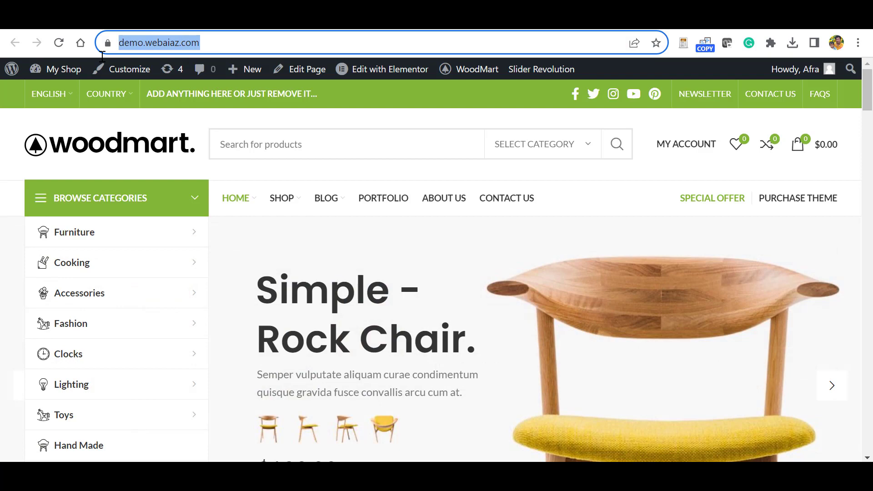
{"action": "left_click", "coordinate": [362, 119]}
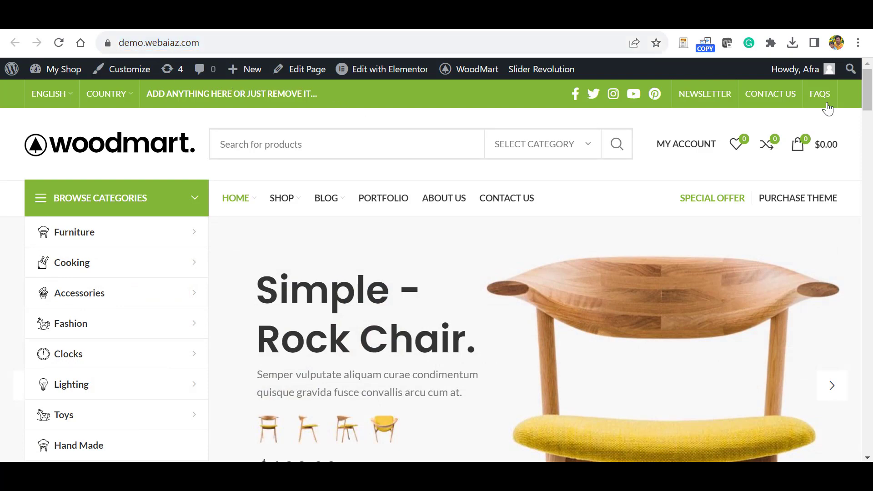
{"action": "mouse_move", "coordinate": [867, 110]}
{"action": "left_mouse_down"}
{"action": "mouse_move", "coordinate": [869, 268]}
{"action": "mouse_move", "coordinate": [869, 104]}
{"action": "left_mouse_up"}
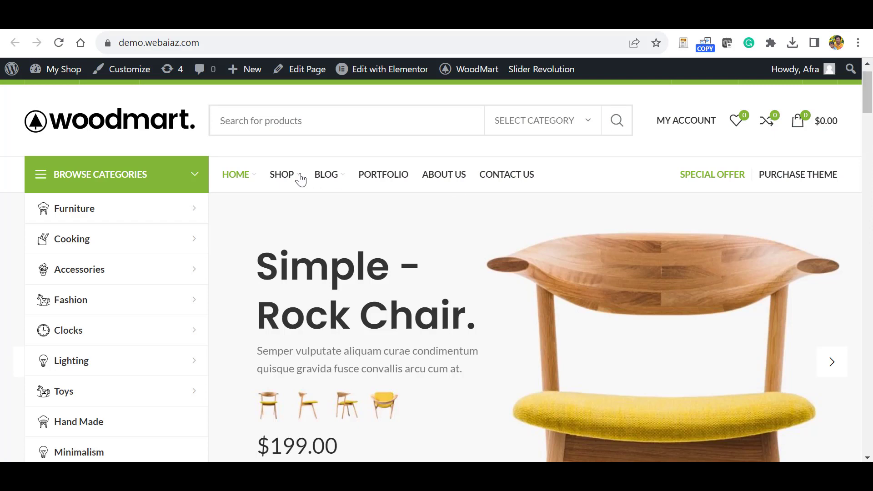
{"action": "mouse_move", "coordinate": [279, 177]}
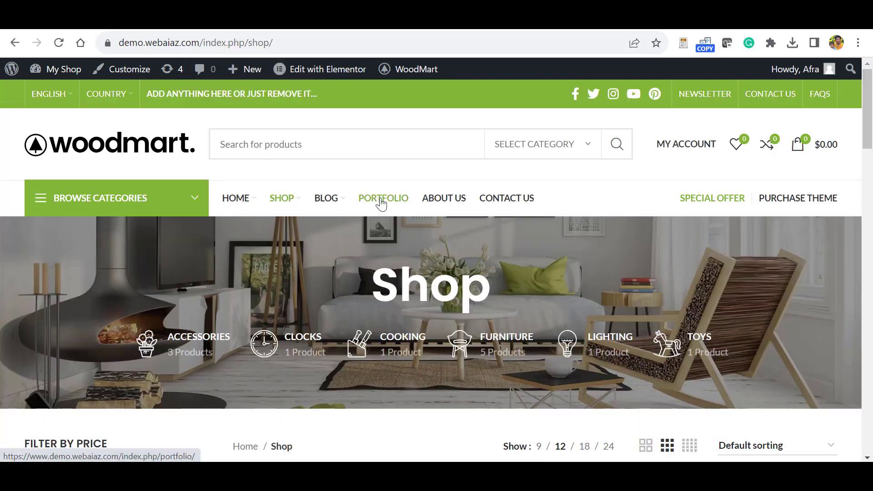
{"action": "left_click_drag", "start_coordinate": [871, 132], "coordinate": [871, 140]}
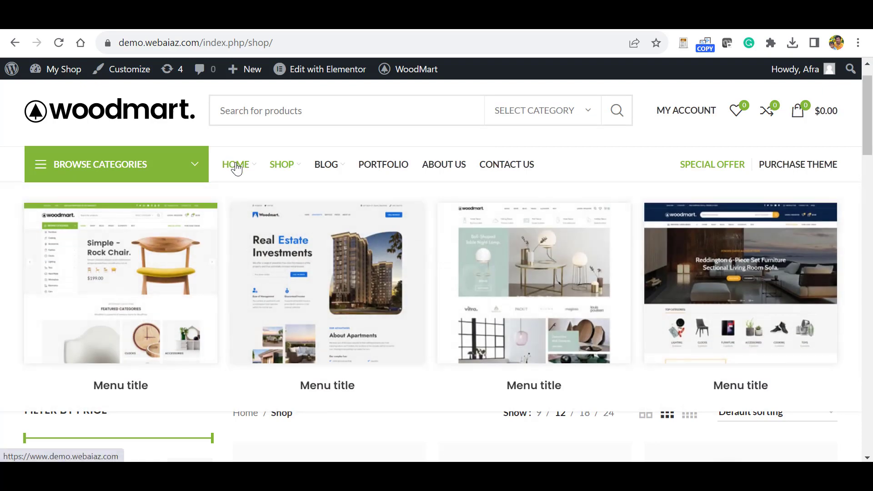
{"action": "mouse_move", "coordinate": [275, 168]}
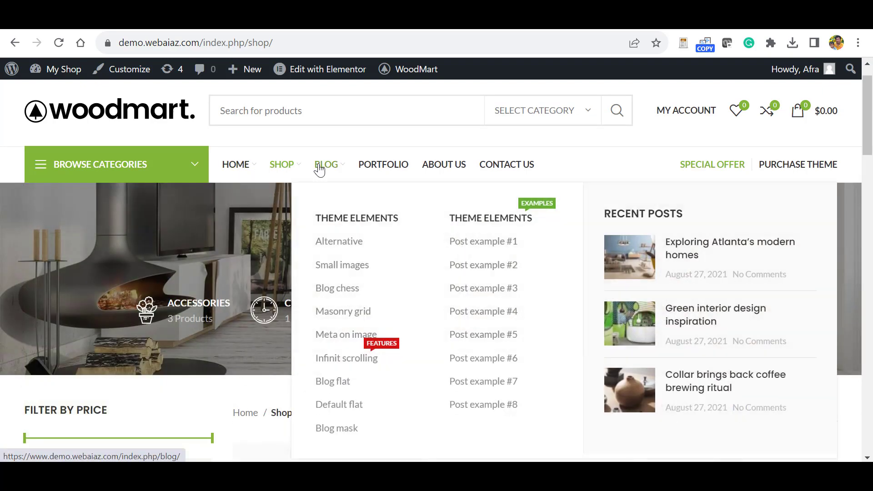
{"action": "mouse_move", "coordinate": [64, 72]}
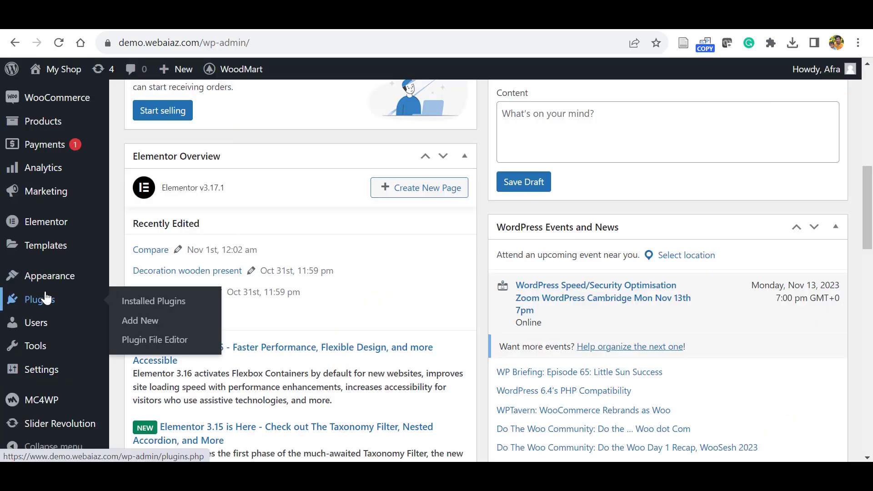
Load Main menu left for editing in Appearance > Menus
{"action": "mouse_move", "coordinate": [50, 282]}
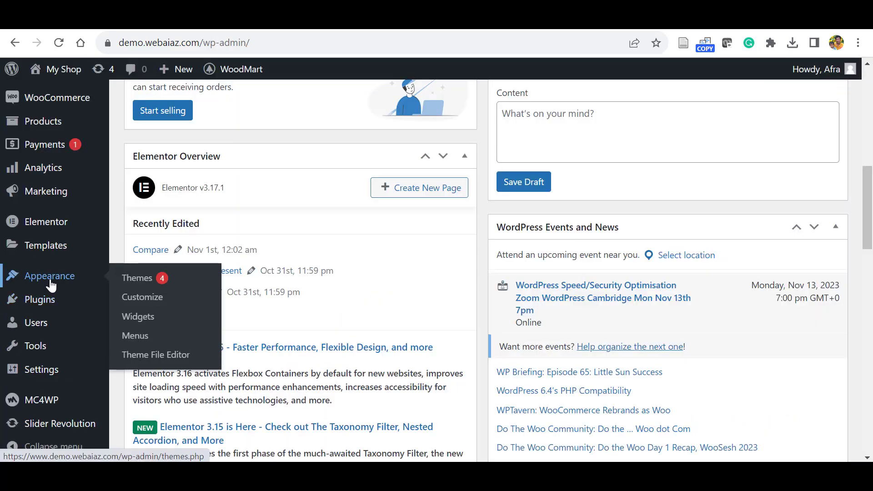
{"action": "left_click", "coordinate": [131, 336]}
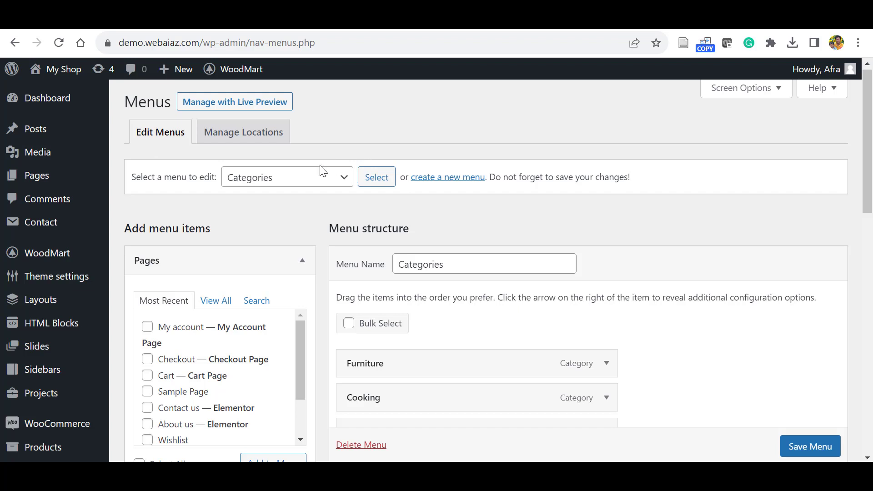
{"action": "left_click", "coordinate": [339, 182]}
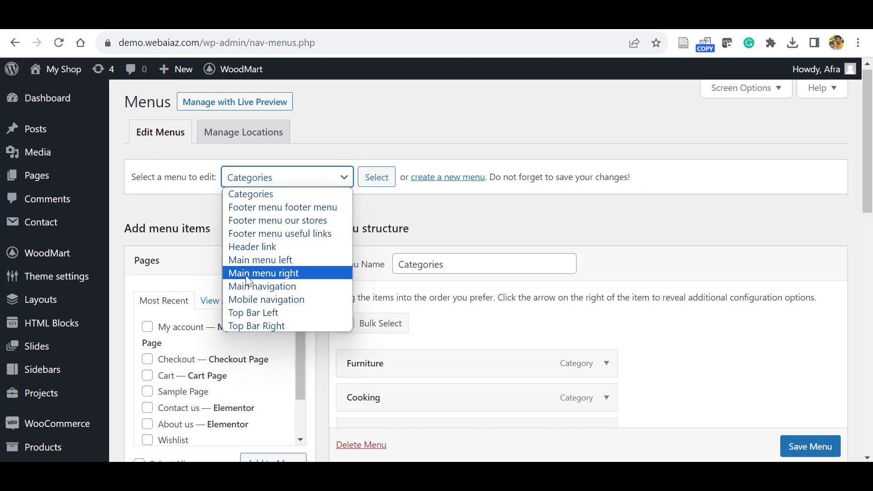
{"action": "left_click", "coordinate": [273, 260]}
{"action": "left_click", "coordinate": [370, 186]}
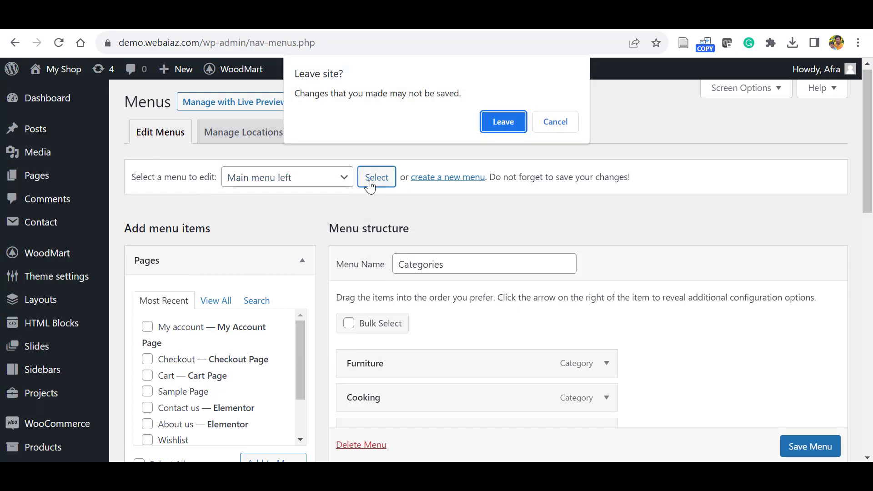
{"action": "left_click", "coordinate": [503, 122]}
{"action": "scroll", "coordinate": [487, 121], "scroll_direction": "down", "scroll_amount": 4}
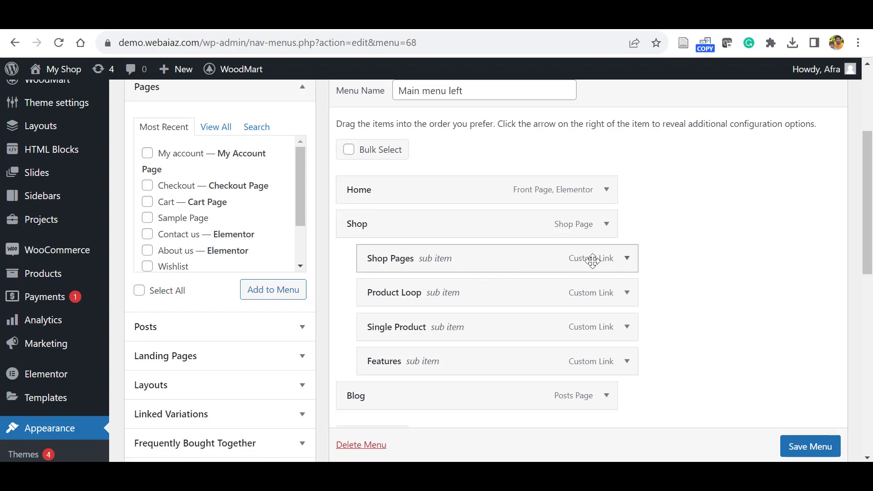
Remove the Shop Pages sub-item from Main menu left
{"action": "left_click", "coordinate": [627, 259]}
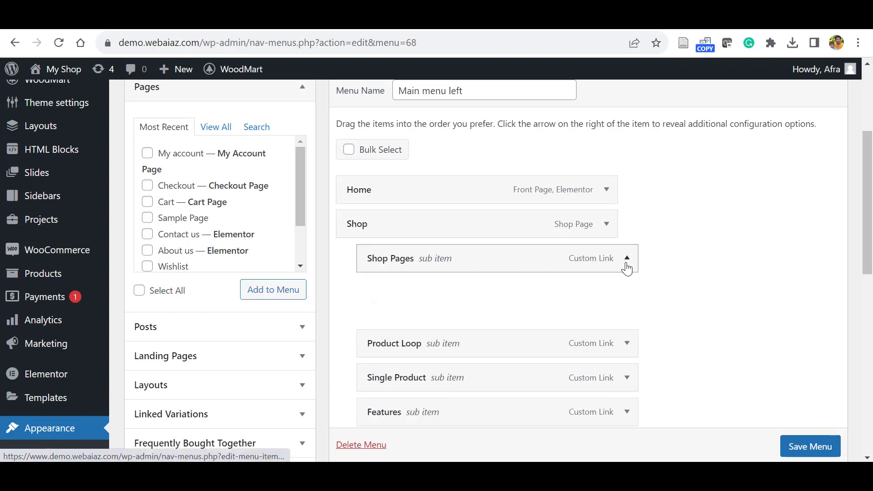
{"action": "mouse_move", "coordinate": [869, 182]}
{"action": "left_mouse_down"}
{"action": "mouse_move", "coordinate": [871, 235]}
{"action": "mouse_move", "coordinate": [871, 191]}
{"action": "left_mouse_up"}
{"action": "left_click", "coordinate": [629, 216]}
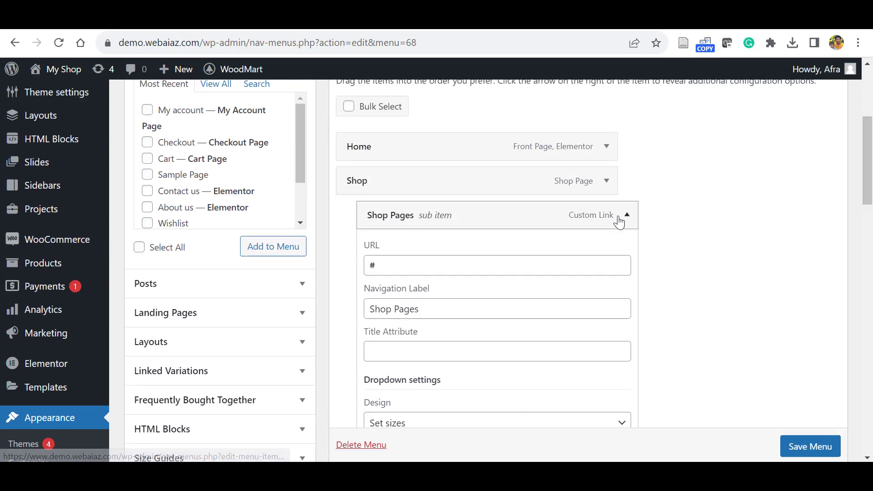
{"action": "left_click", "coordinate": [620, 219]}
{"action": "scroll", "coordinate": [381, 346], "scroll_direction": "down", "scroll_amount": 12}
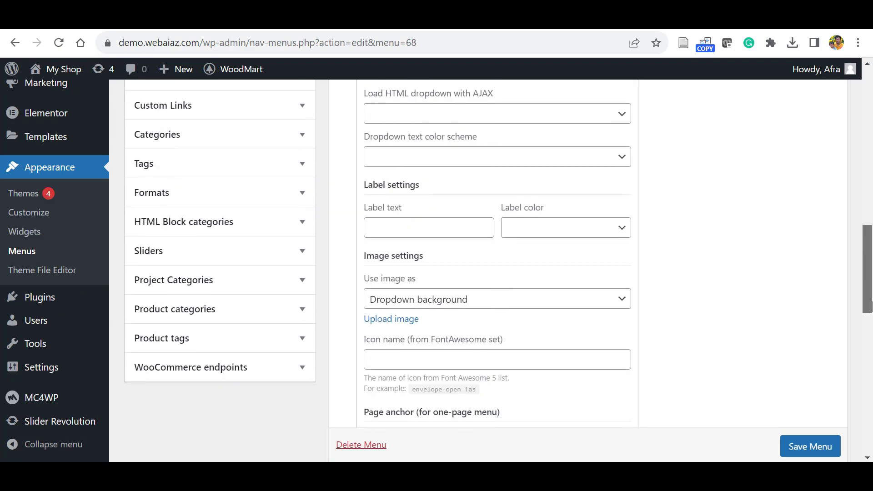
{"action": "left_click", "coordinate": [380, 339]}
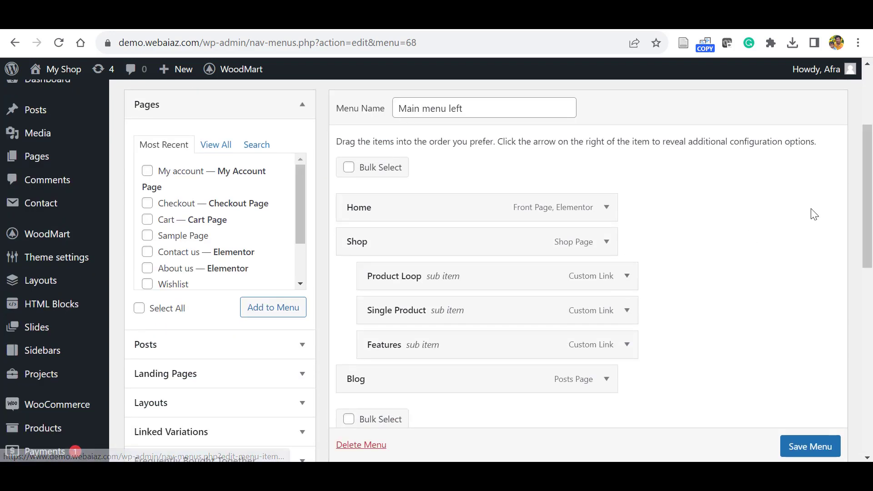
Save Main menu left and view the storefront homepage with its Woodmart header
{"action": "left_click", "coordinate": [804, 448]}
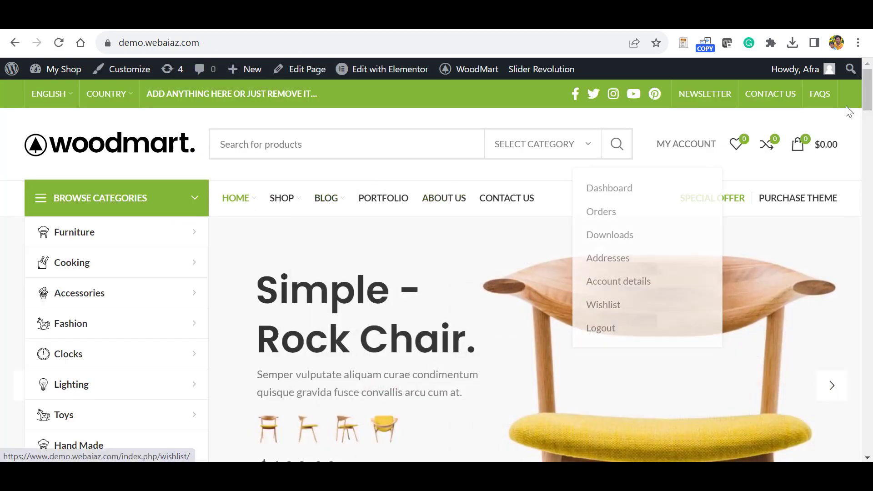
{"action": "scroll", "coordinate": [436, 273], "scroll_direction": "down", "scroll_amount": 8}
{"action": "scroll", "coordinate": [437, 273], "scroll_direction": "down", "scroll_amount": 5}
{"action": "scroll", "coordinate": [437, 272], "scroll_direction": "up", "scroll_amount": 20}
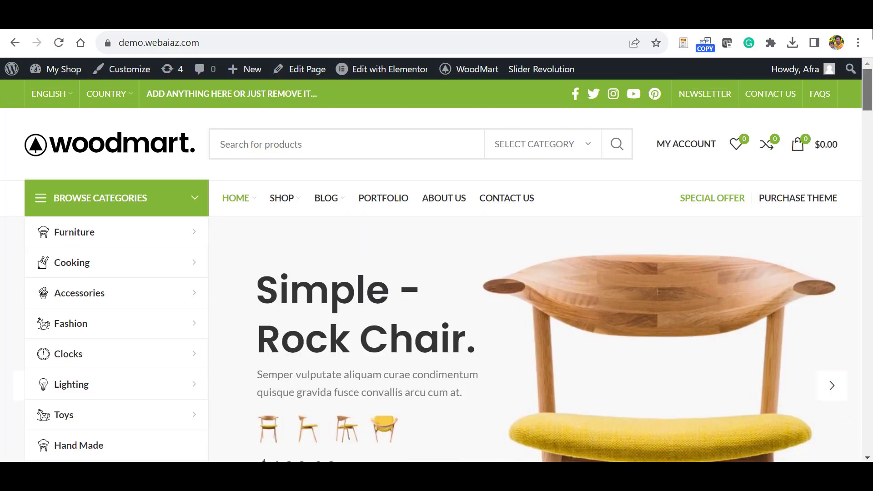
{"action": "mouse_move", "coordinate": [388, 75]}
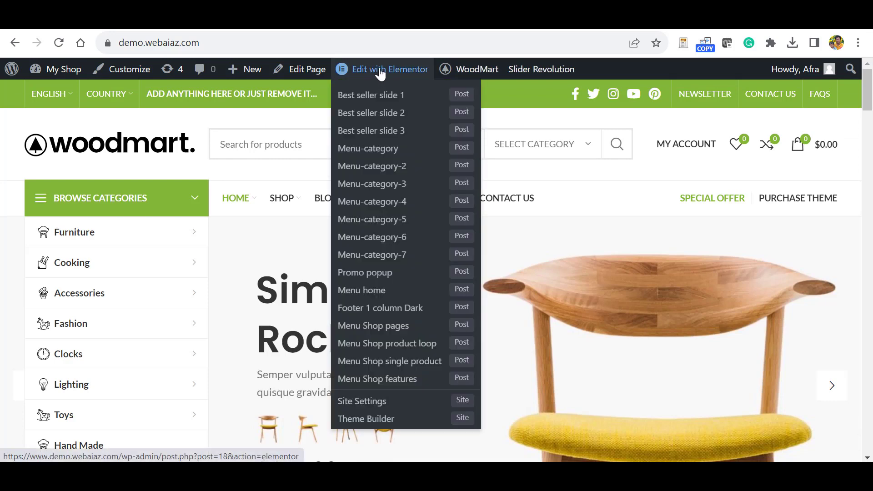